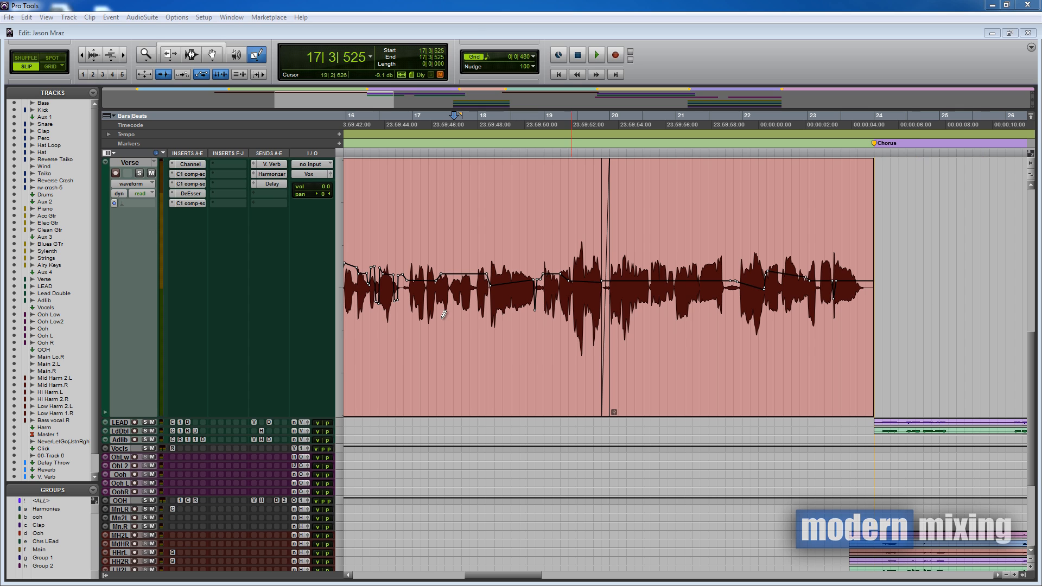
# - Open the Verse track's C1 comp-sc plug-in window and reposition it to uncover the track
pyautogui.click(198, 204)
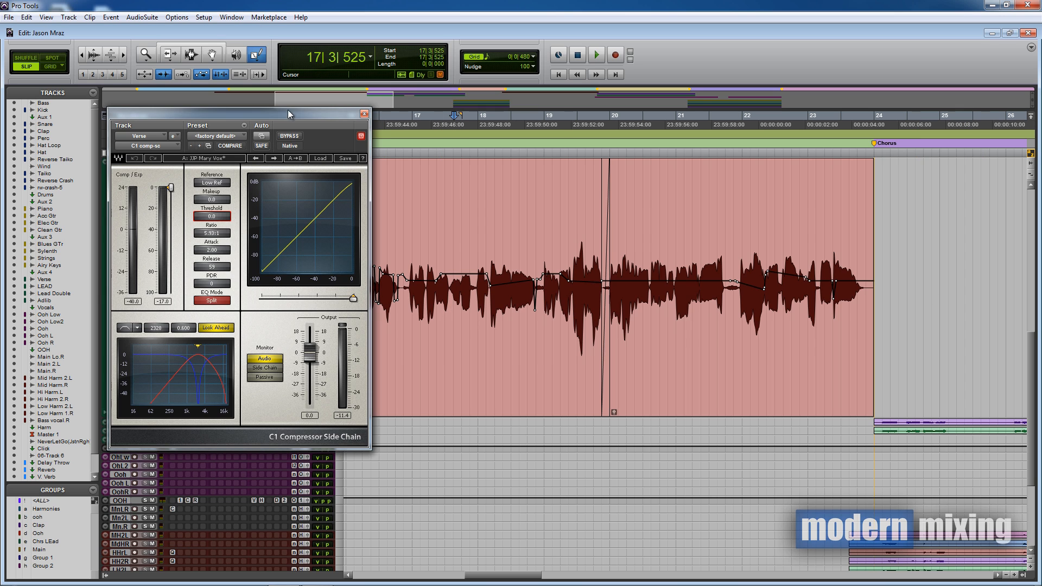
pyautogui.moveTo(272, 114); pyautogui.dragTo(509, 129)
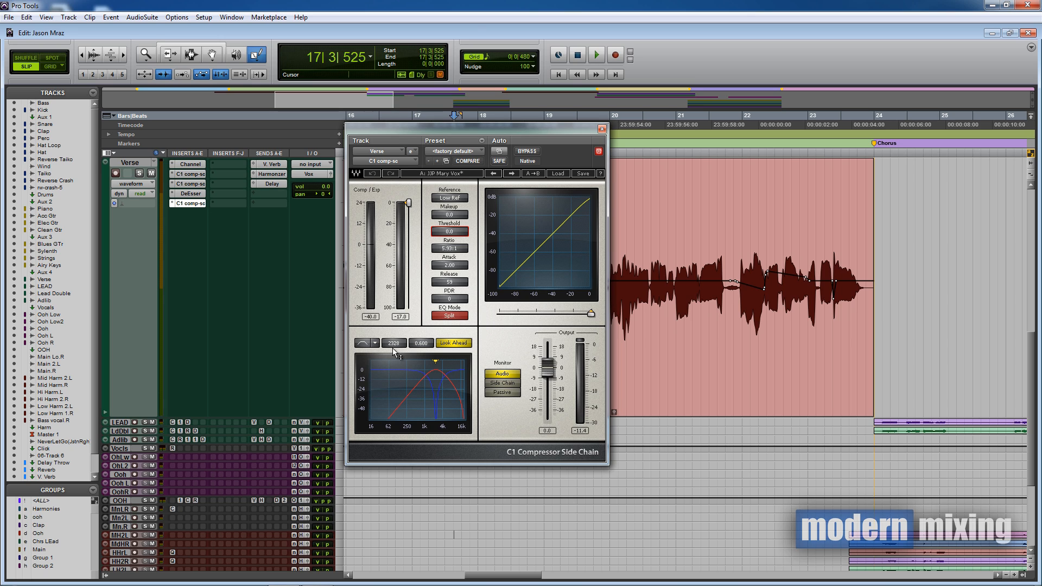
pyautogui.moveTo(467, 129); pyautogui.dragTo(328, 167)
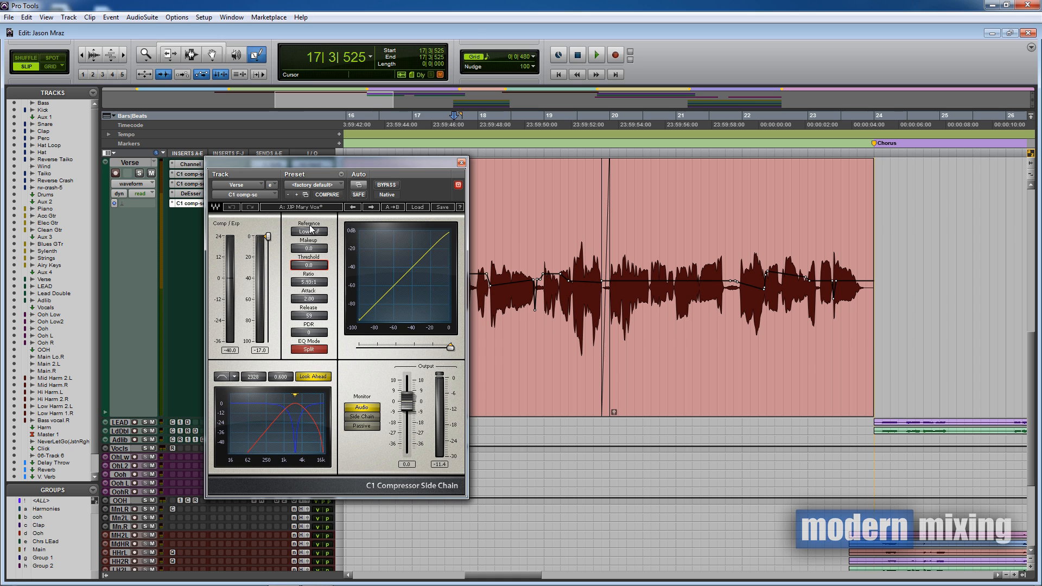
# - Close the C1 window, return to the Selector tool, and open the Verse track view selector
pyautogui.click(461, 163)
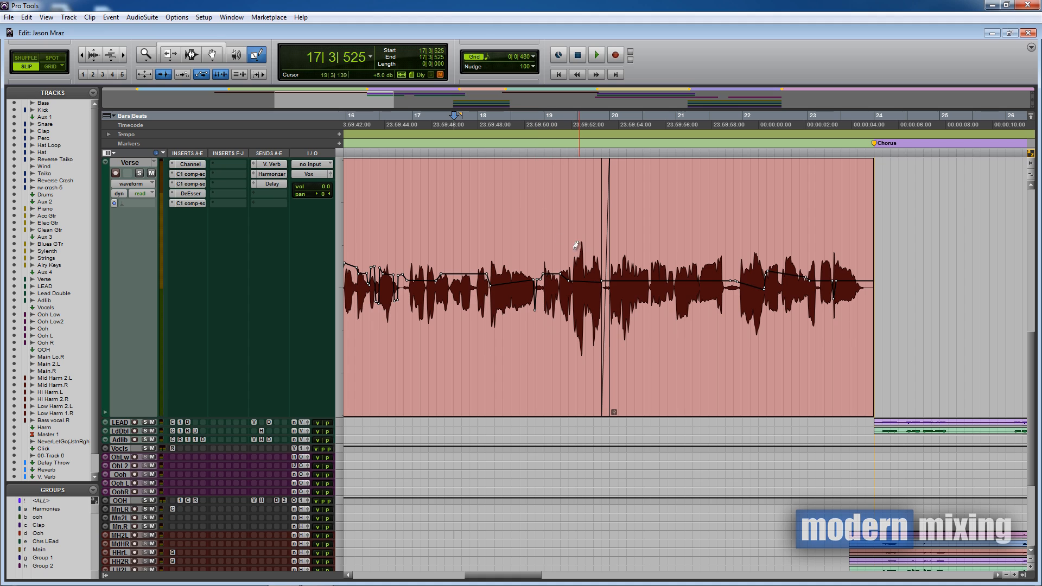
pyautogui.press('Escape')
pyautogui.press('Escape')
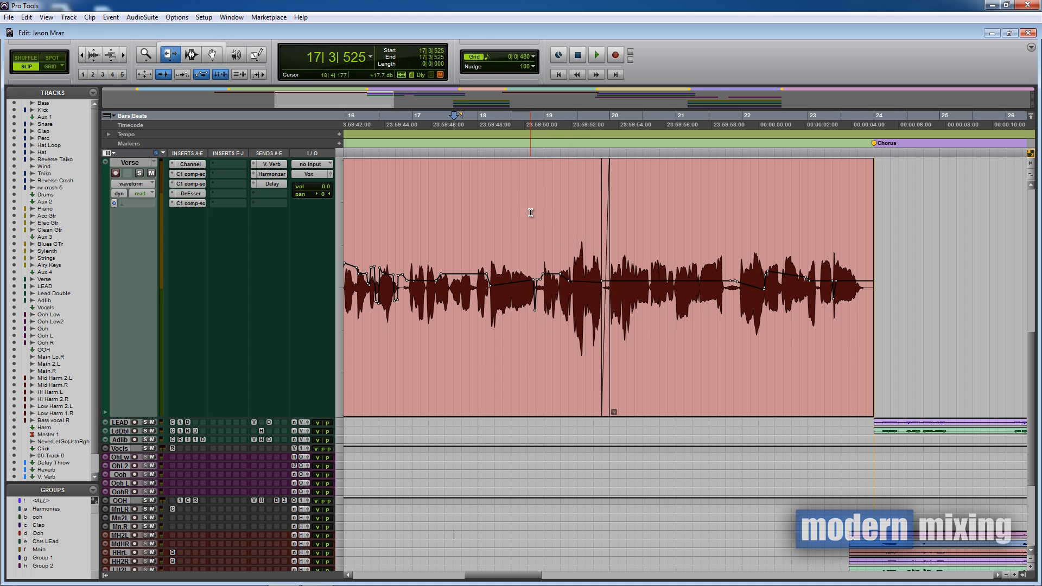
pyautogui.press('Escape')
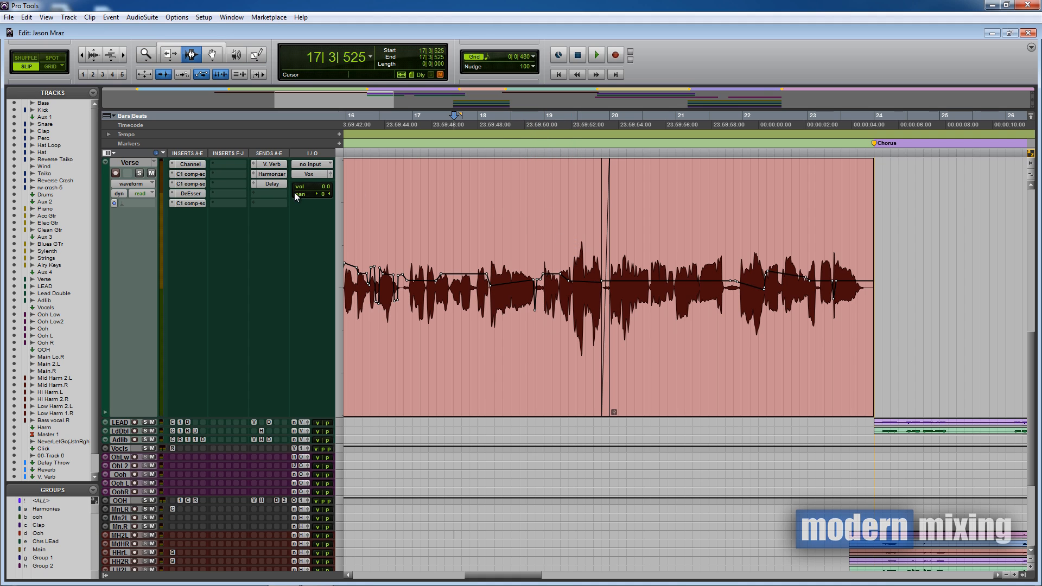
pyautogui.click(150, 187)
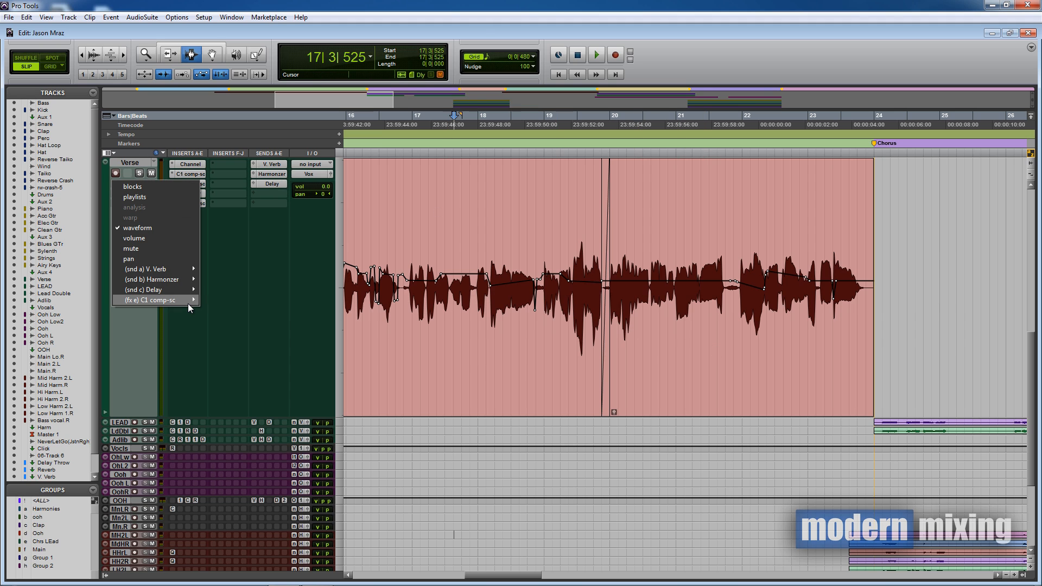
# - Display C1 comp-sc Threshold automation, select the two dipped phrases, and zoom to the second verse
pyautogui.moveTo(187, 304)
pyautogui.click(236, 302)
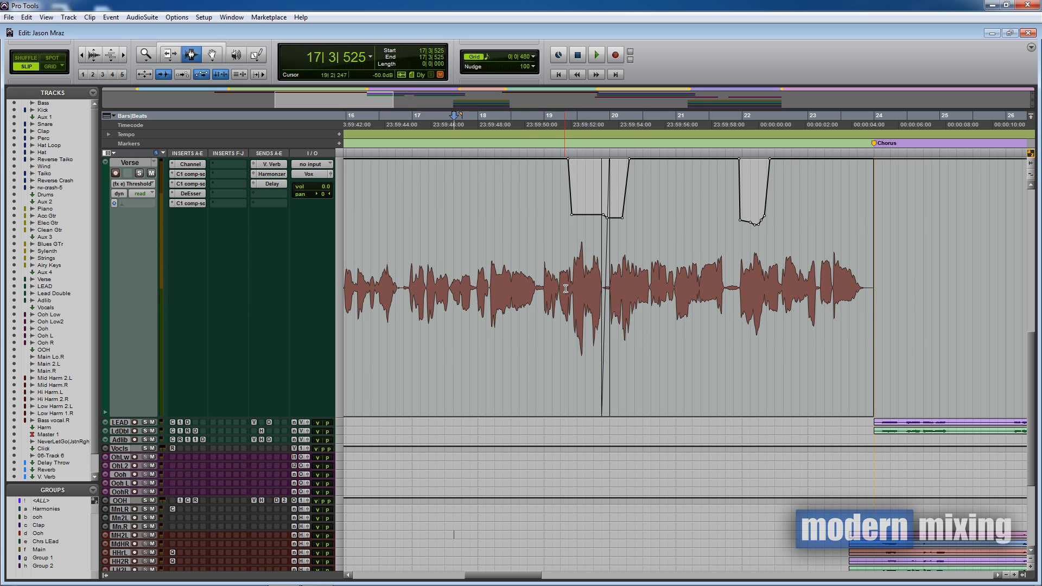
pyautogui.moveTo(569, 212); pyautogui.dragTo(629, 216)
pyautogui.moveTo(739, 242); pyautogui.dragTo(805, 261)
pyautogui.hotkey('ctrl', '[')
pyautogui.hotkey('ctrl', '[')
pyautogui.hscroll(5, 766, 339)
pyautogui.hotkey('ctrl', ']')
pyautogui.hotkey('ctrl', ']')
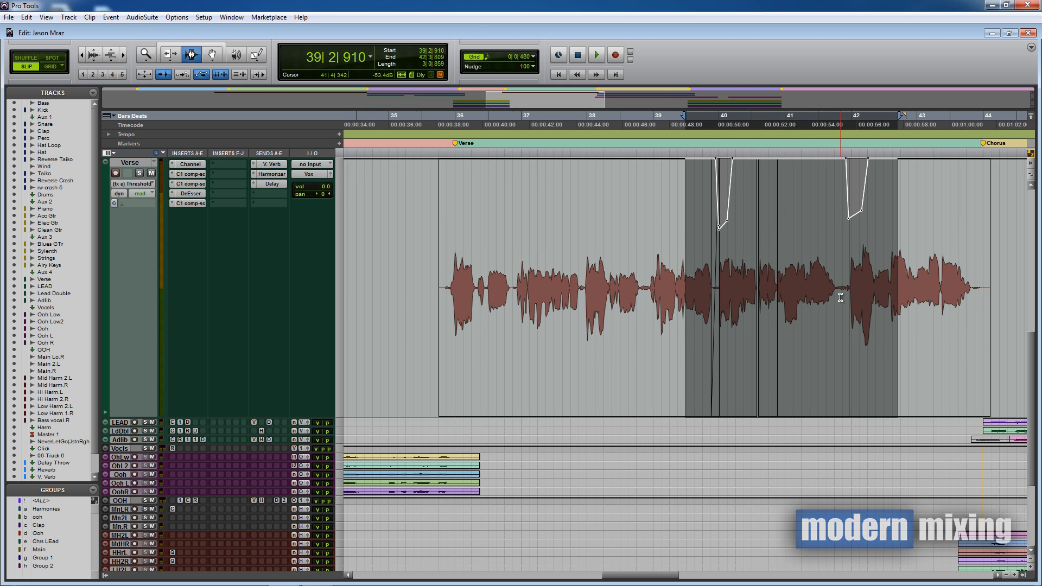
# - Navigate back to the first verse clip and put the edit point at bar 19 beat 2
pyautogui.hotkey('ctrl', '[')
pyautogui.hscroll(-5, 775, 334)
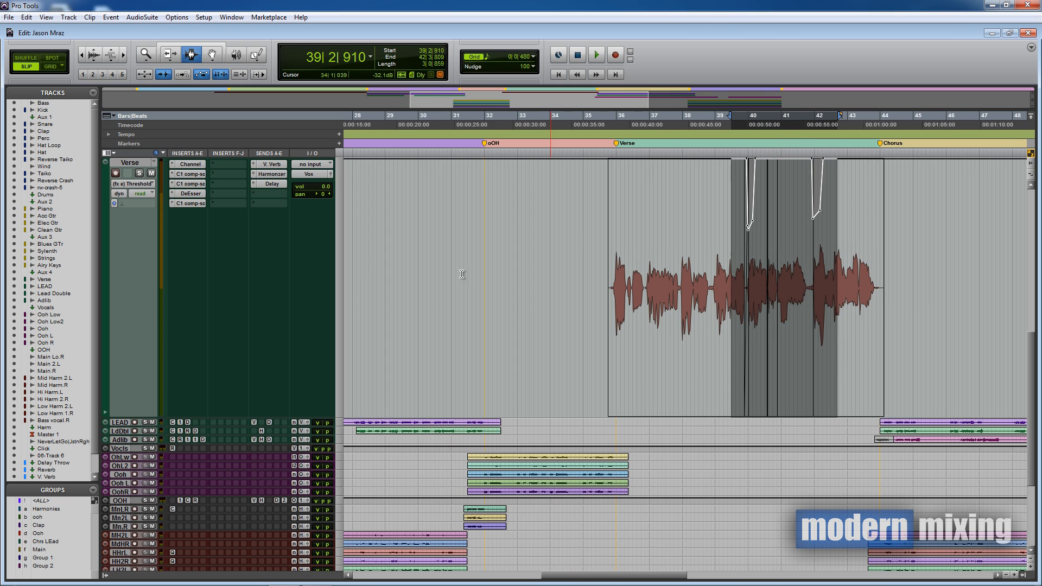
pyautogui.hscroll(-8, 665, 297)
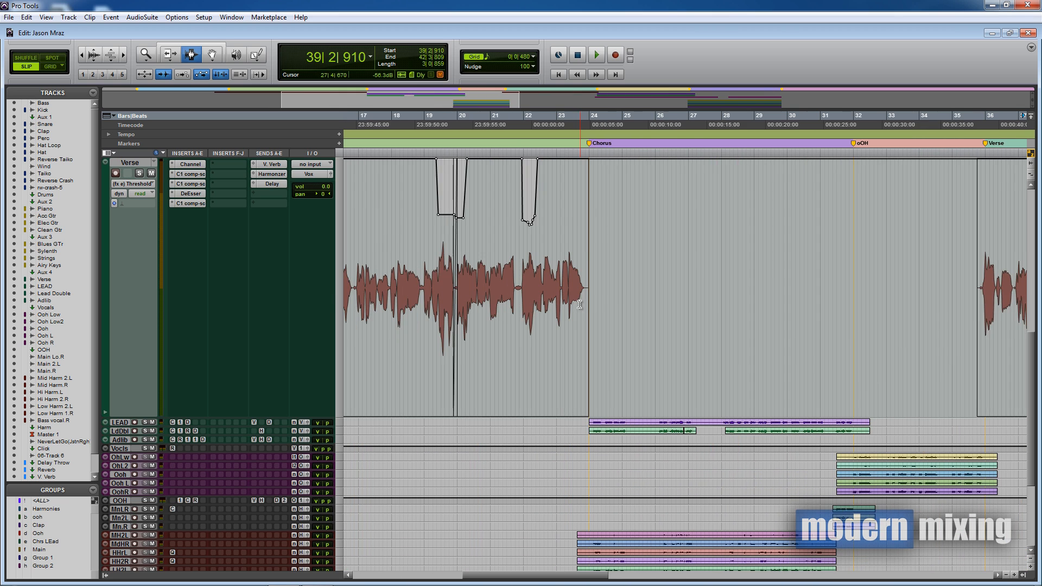
pyautogui.click(478, 247)
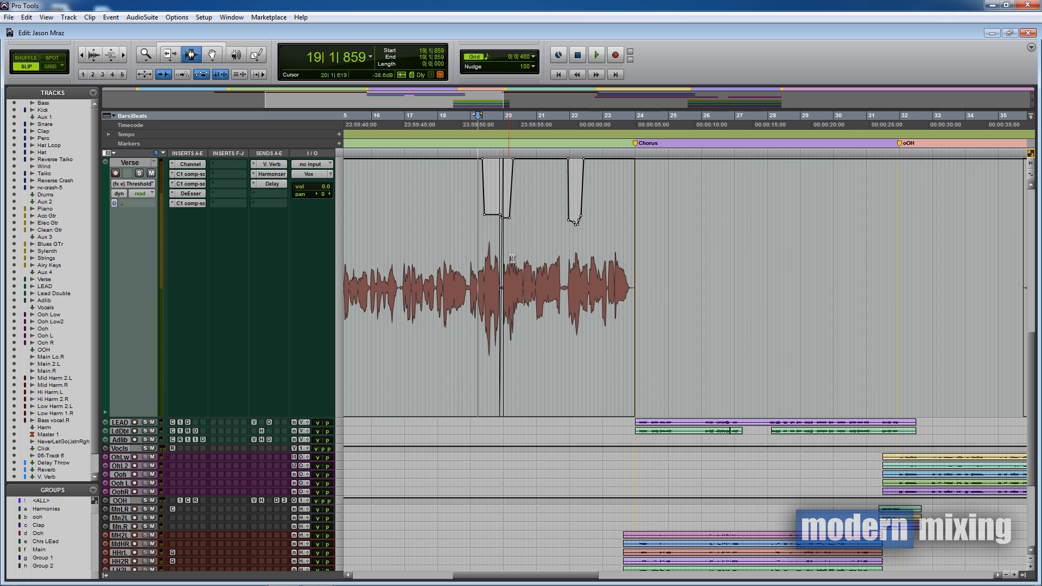
pyautogui.hotkey('ctrl', ']')
pyautogui.hscroll(-2, 661, 278)
pyautogui.hscroll(2, 624, 271)
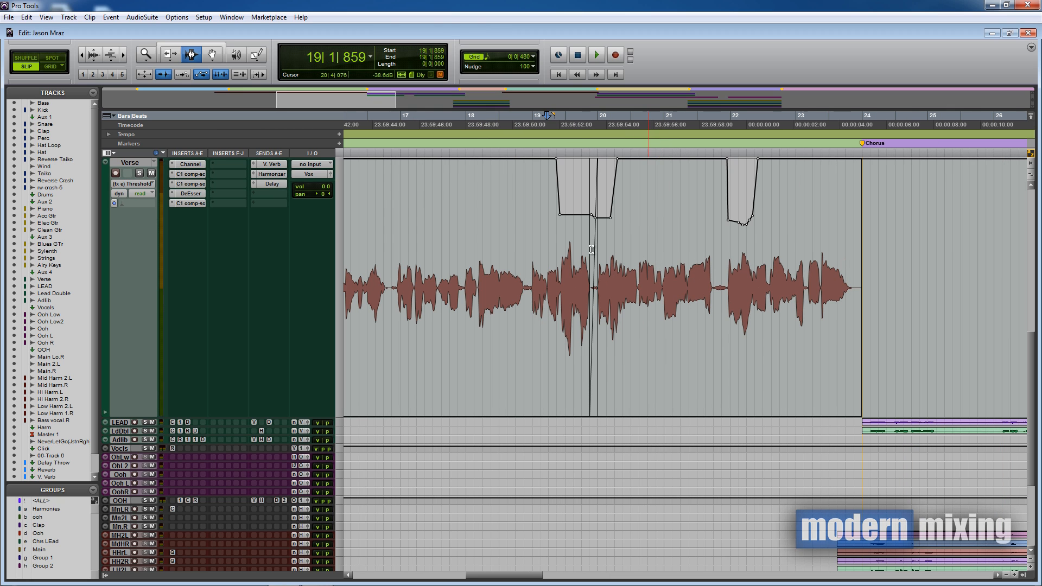
pyautogui.click(558, 231)
# - Reopen the C1 window, loop-play bars 18–24, and bypass the compressor for comparison
pyautogui.click(188, 207)
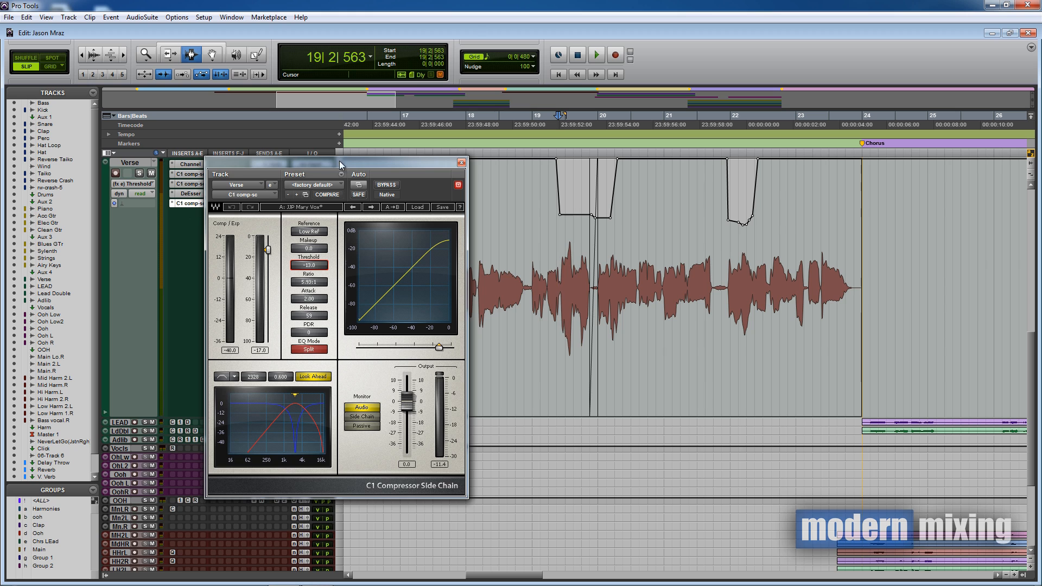
pyautogui.moveTo(339, 161); pyautogui.dragTo(301, 131)
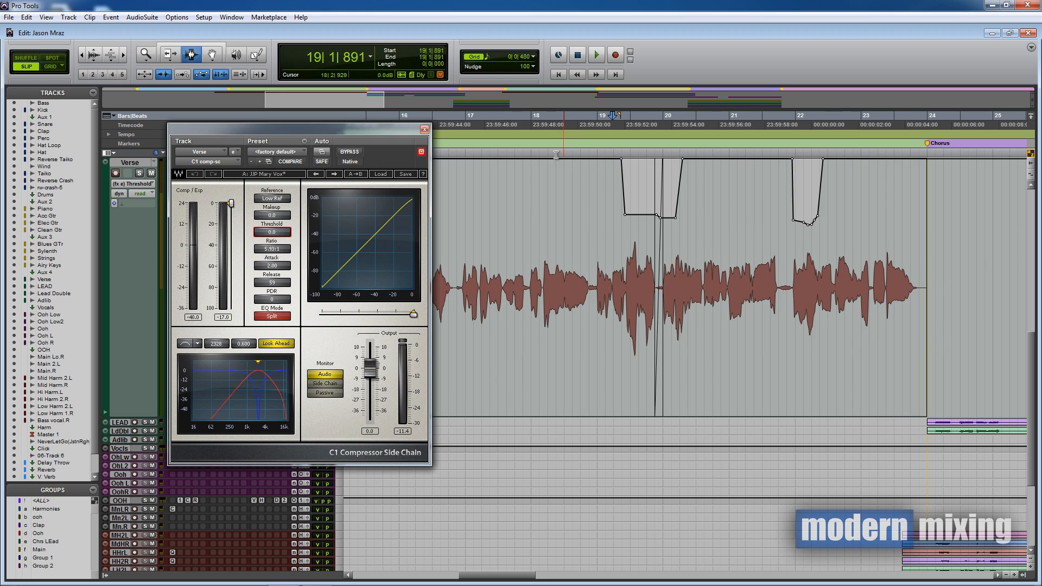
pyautogui.moveTo(537, 157); pyautogui.dragTo(926, 190)
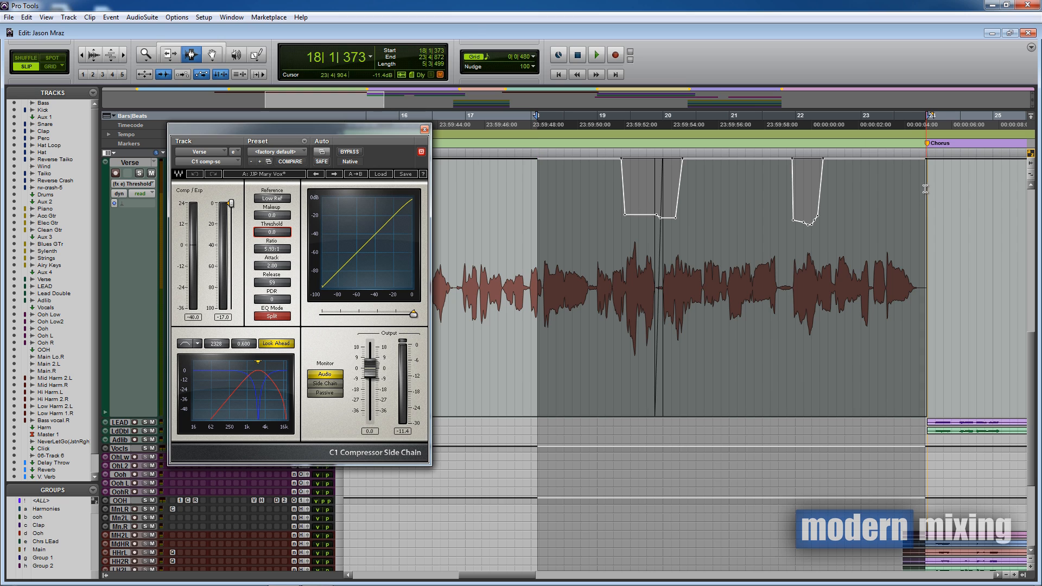
pyautogui.rightClick(601, 57)
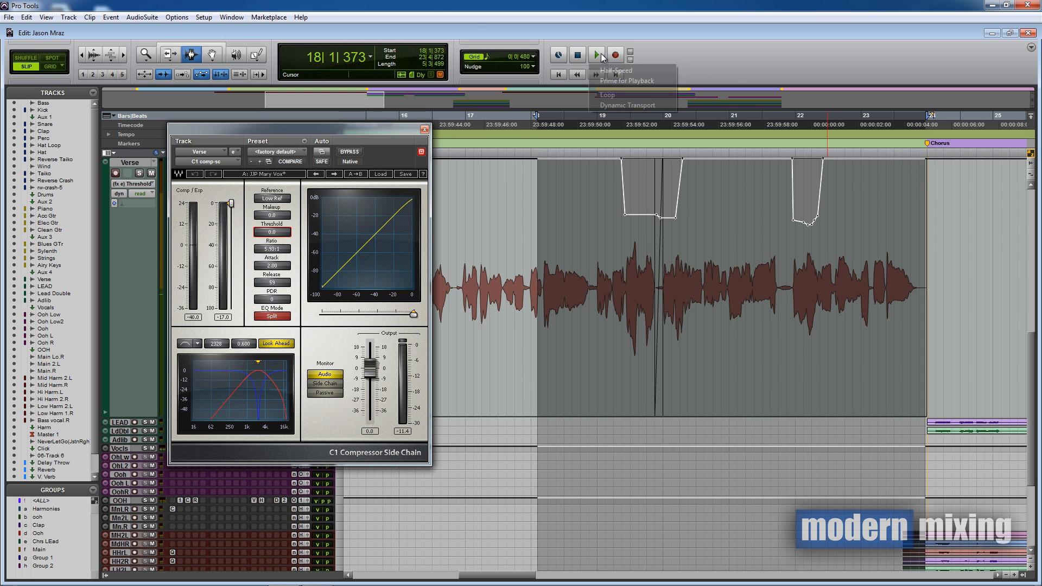
pyautogui.click(632, 93)
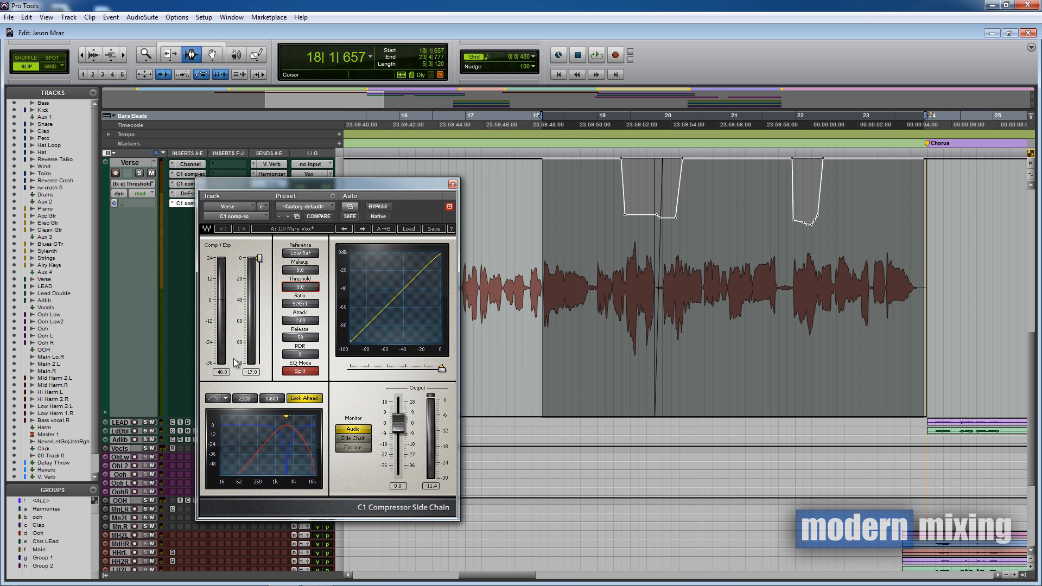
pyautogui.click(379, 207)
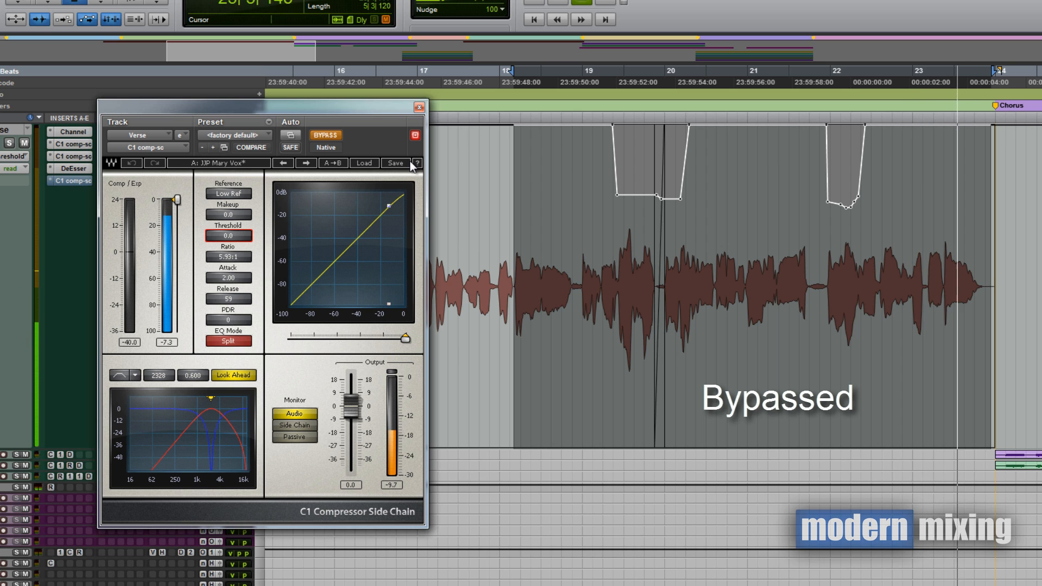
# - Turn C1 BYPASS off to hear the compression, then close the plug-in window
pyautogui.click(324, 135)
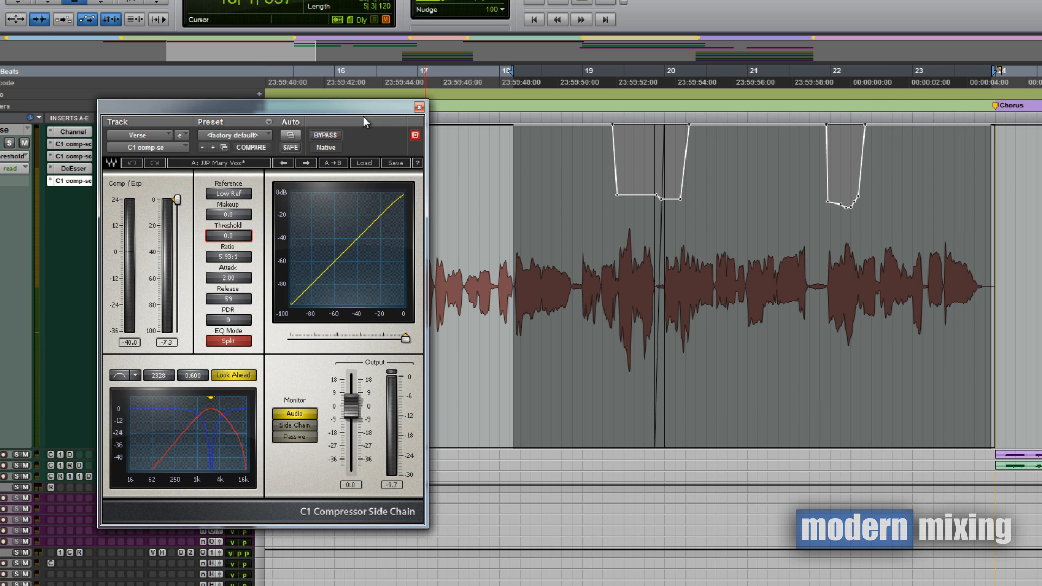
pyautogui.click(419, 108)
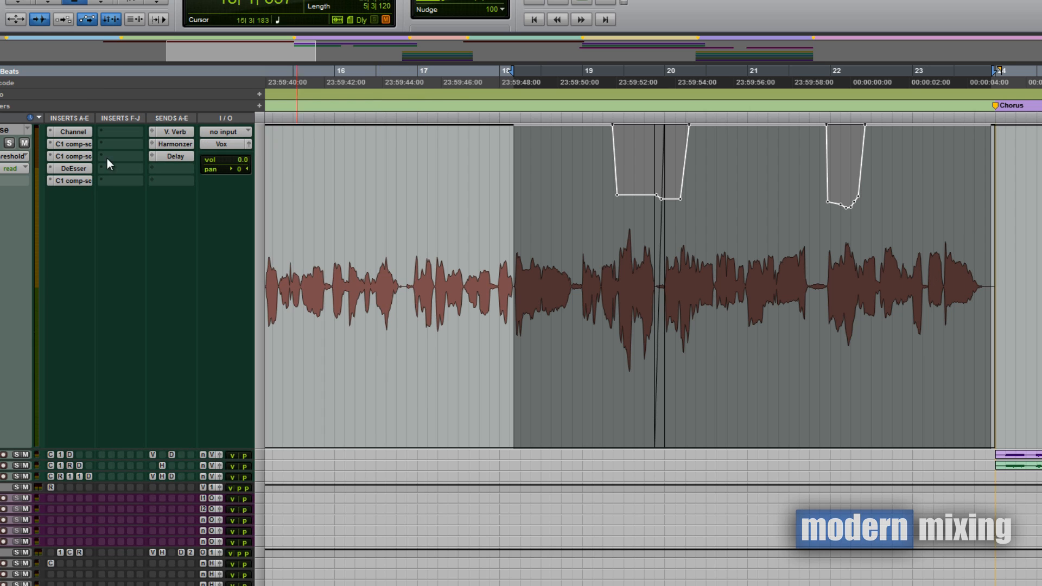
pyautogui.click(83, 184)
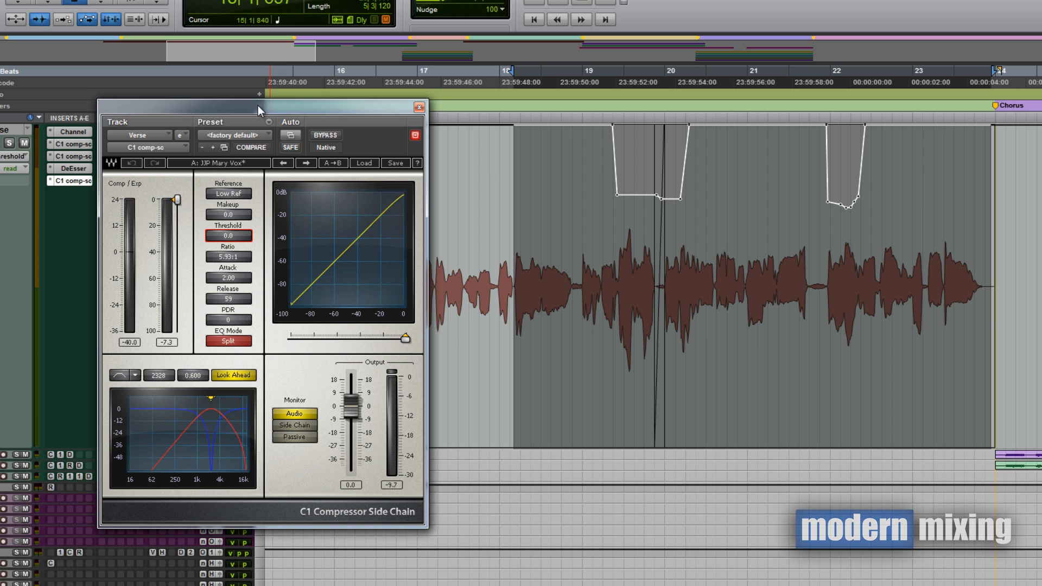
pyautogui.moveTo(259, 105); pyautogui.dragTo(301, 94)
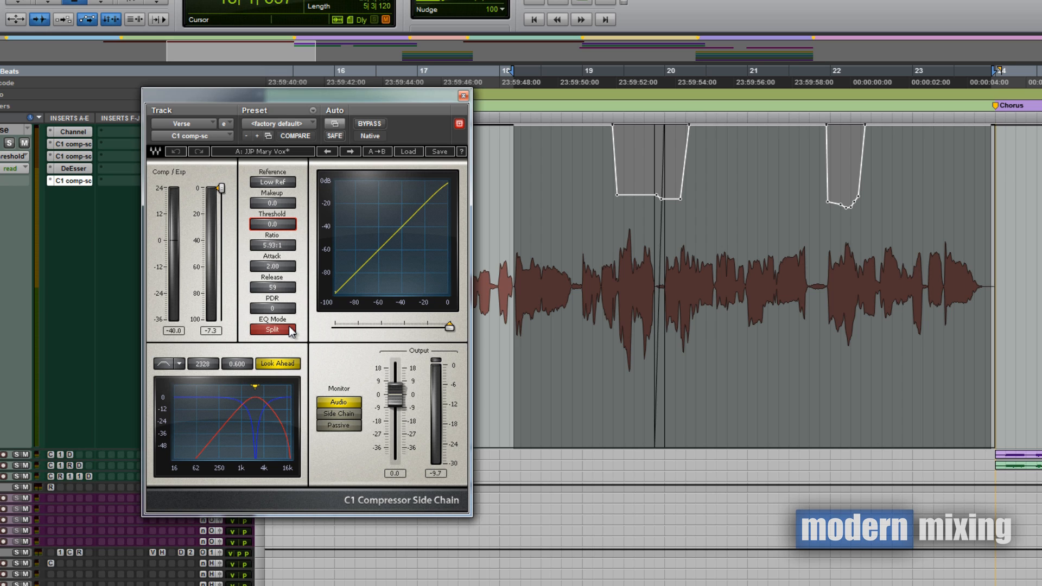
pyautogui.click(462, 97)
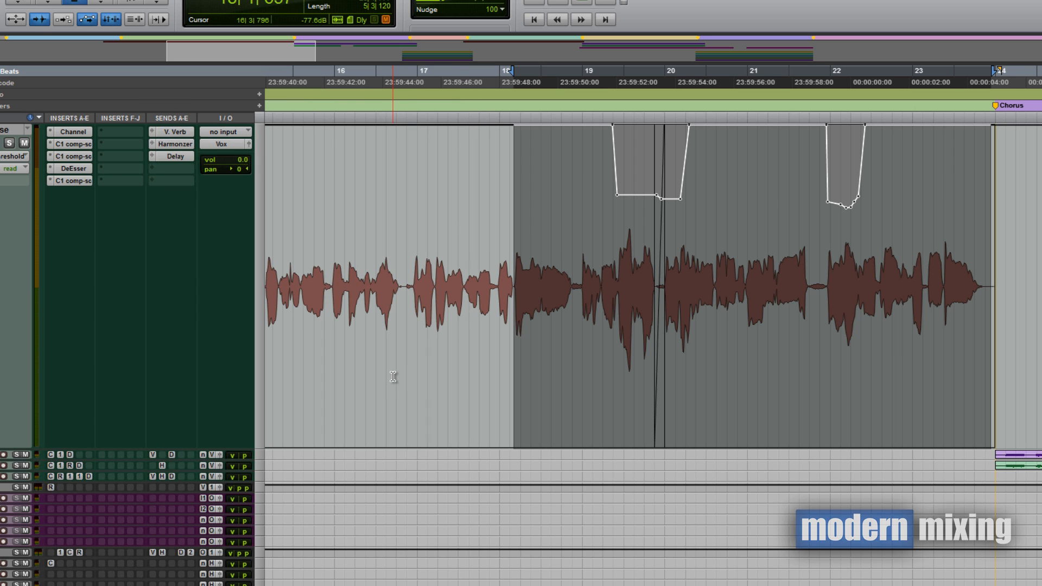
# - Zoom out to the whole first verse and set the edit point at the clip start
pyautogui.press('r')
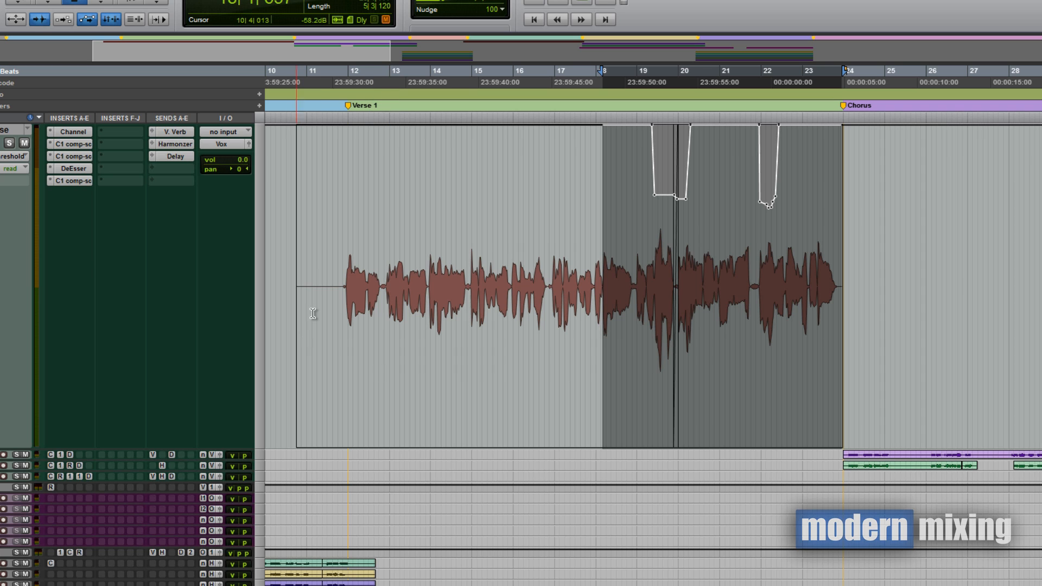
pyautogui.moveTo(336, 322); pyautogui.dragTo(291, 320)
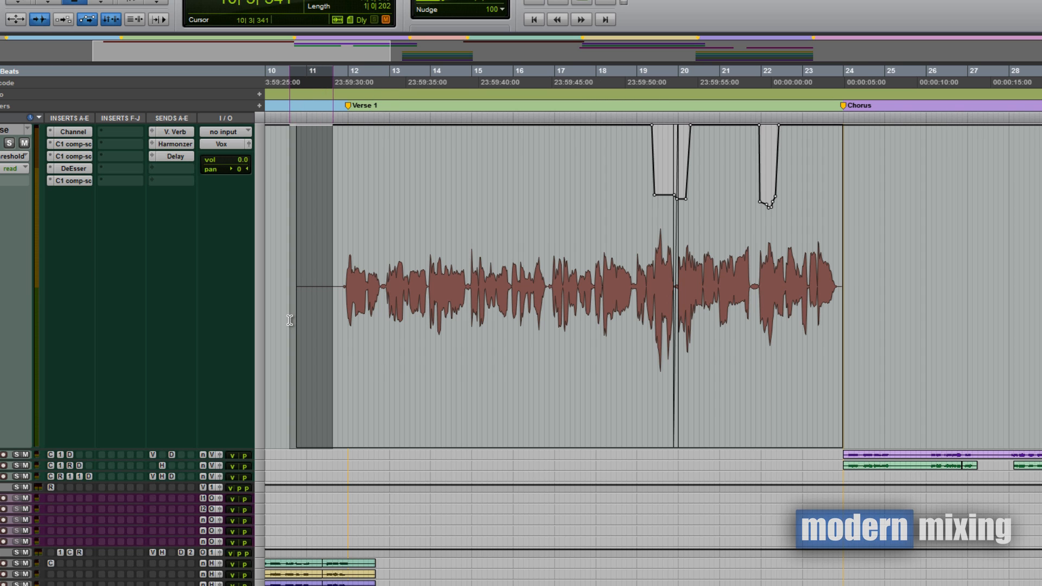
pyautogui.click(298, 320)
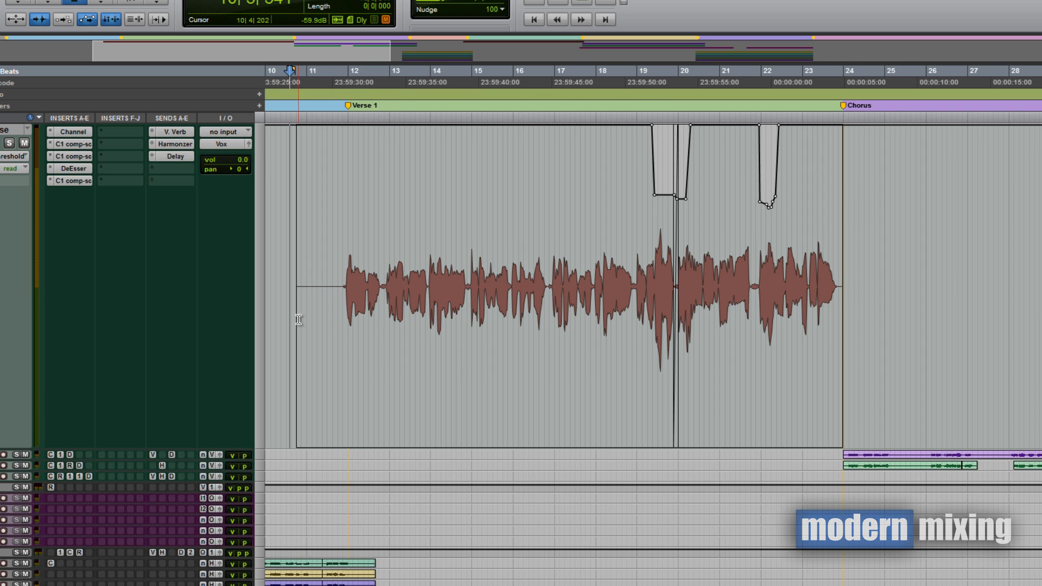